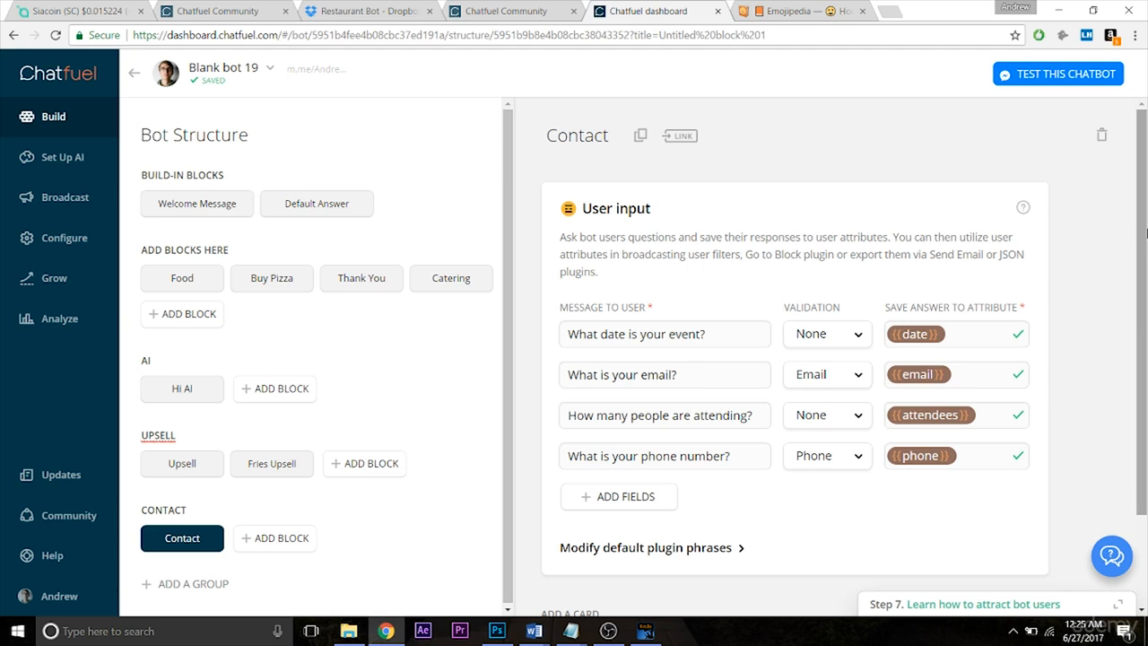
# Add a Send Email plugin card below the user input questions in the Contact block.
pyautogui.scroll(-2, 1146, 233)
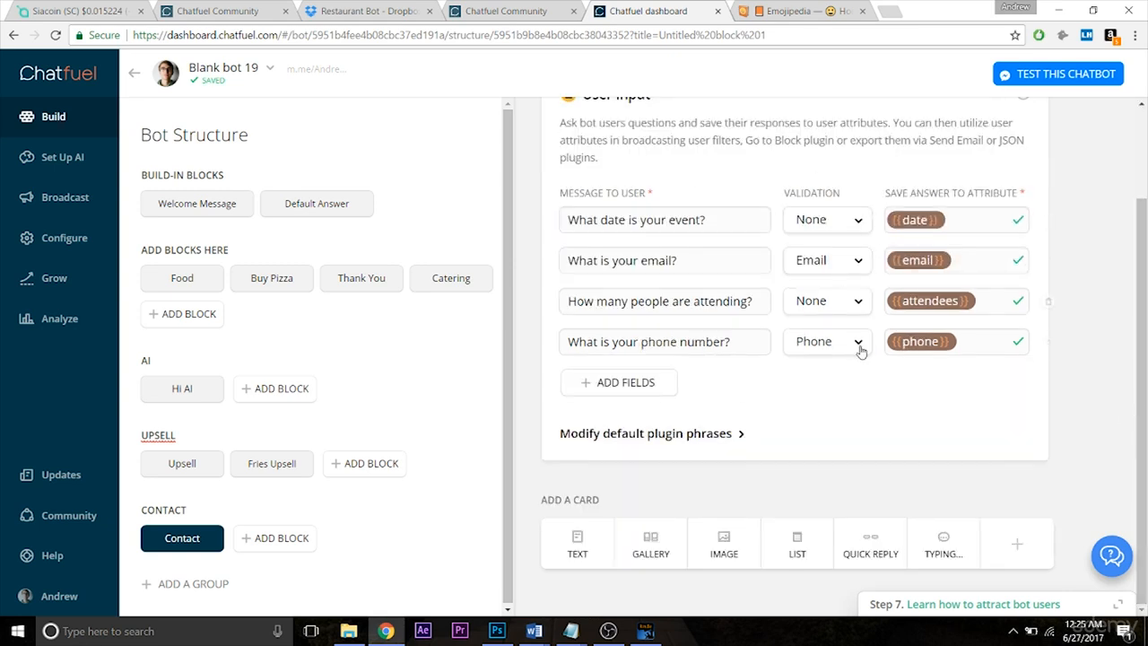
pyautogui.moveTo(1146, 409); pyautogui.dragTo(1146, 434)
pyautogui.click(1036, 549)
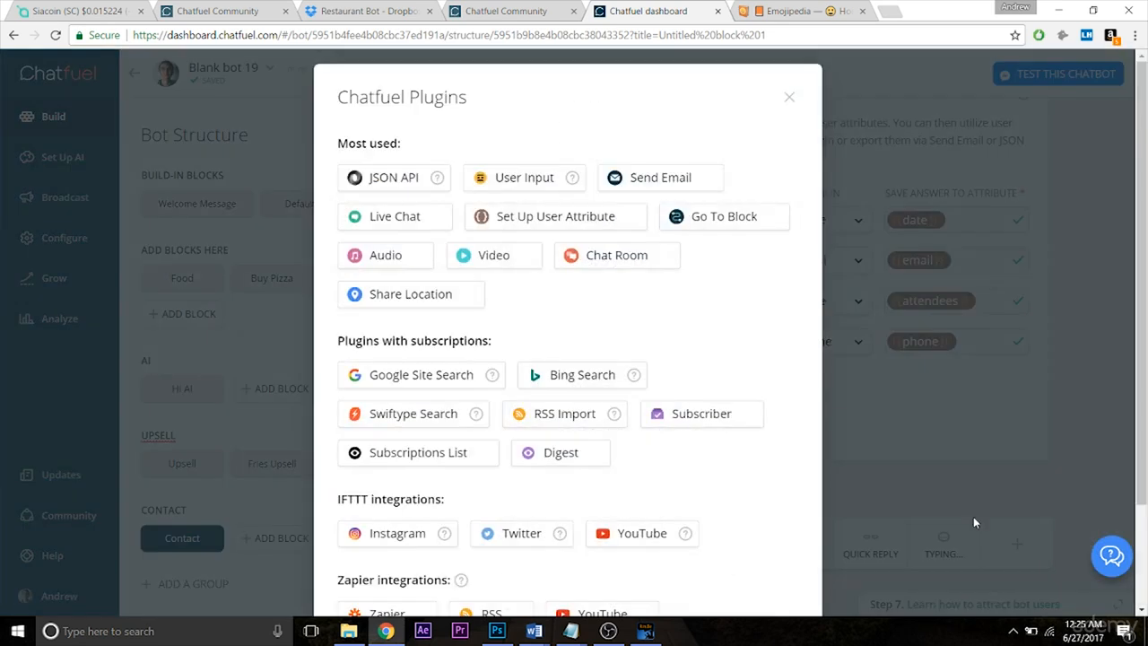
pyautogui.click(668, 184)
pyautogui.moveTo(1144, 309); pyautogui.dragTo(1144, 453)
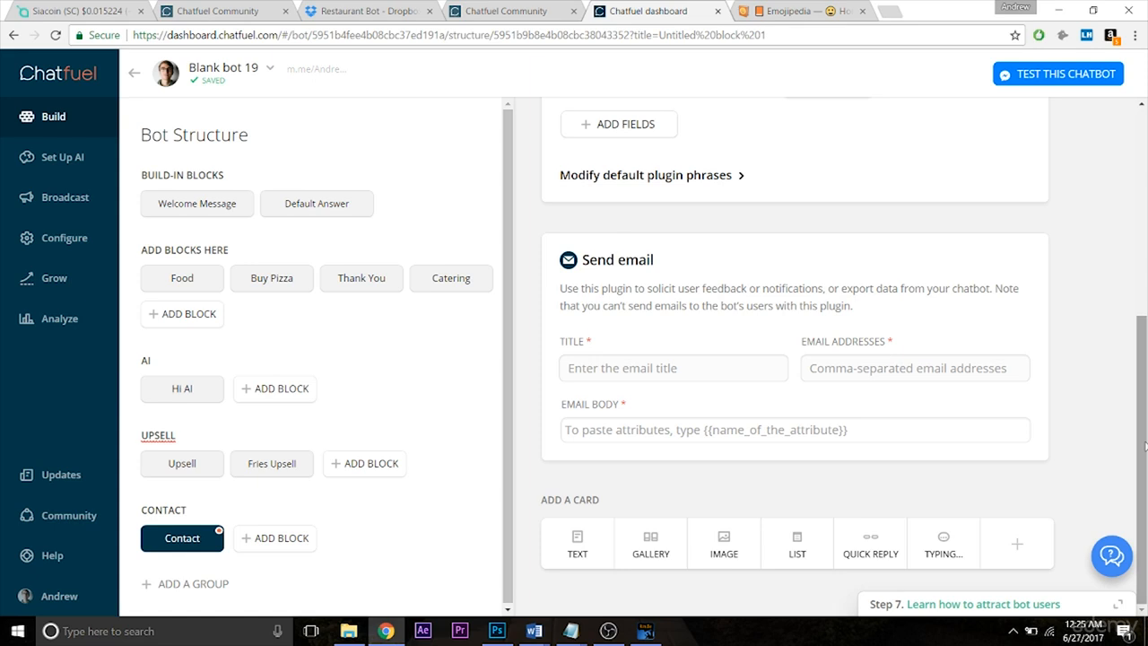
pyautogui.moveTo(1143, 445); pyautogui.dragTo(1140, 411)
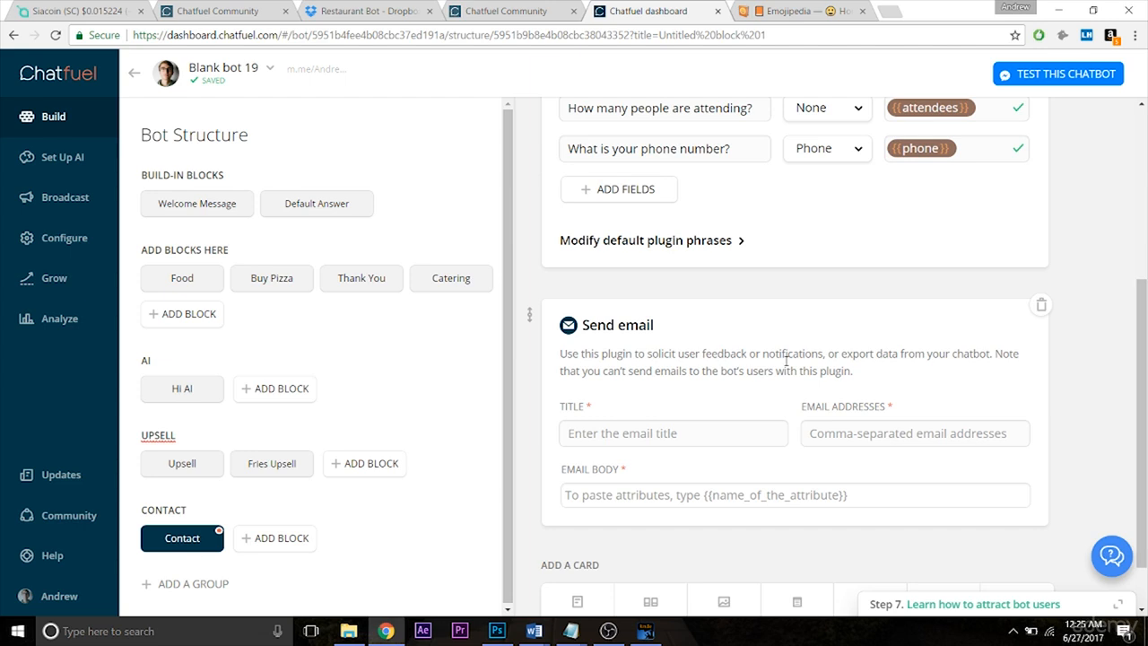
pyautogui.moveTo(1143, 375); pyautogui.dragTo(1144, 276)
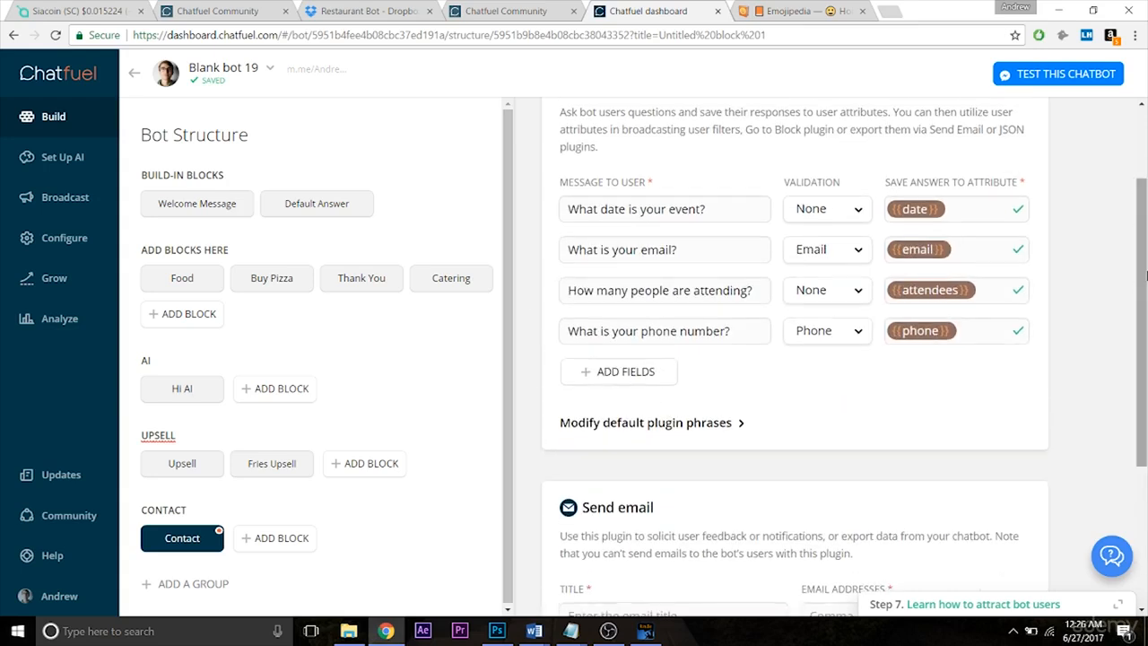
pyautogui.moveTo(1145, 276); pyautogui.dragTo(1145, 361)
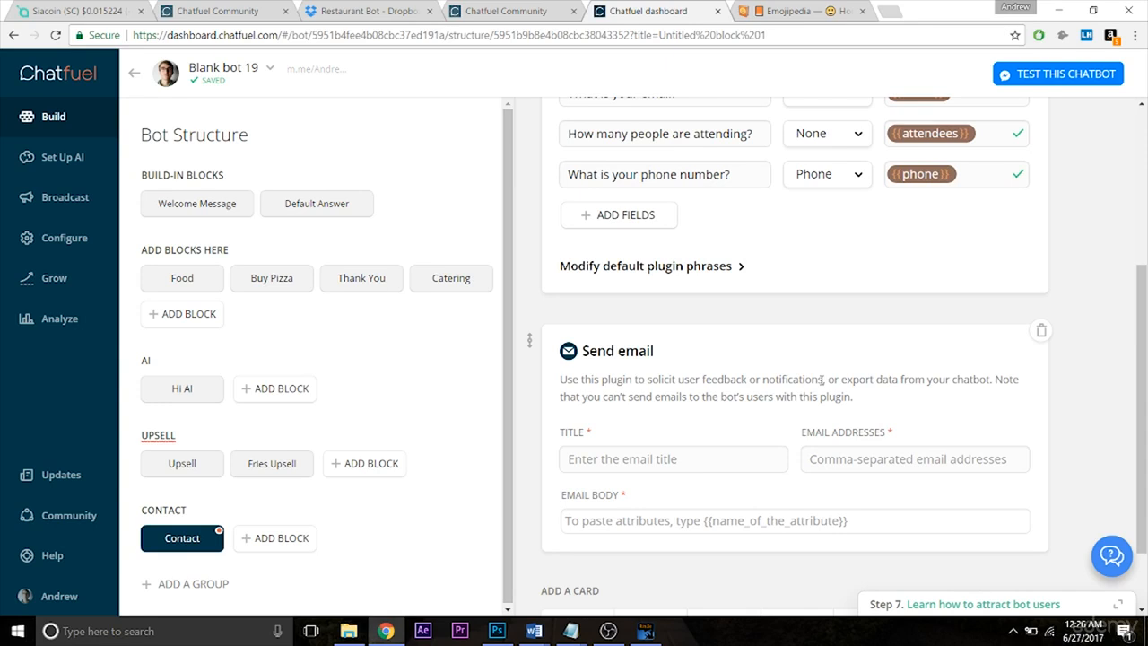
# Set the email title to "New Catering Inquiry" and fill in the recipient's email address.
pyautogui.scroll(-1, 669, 369)
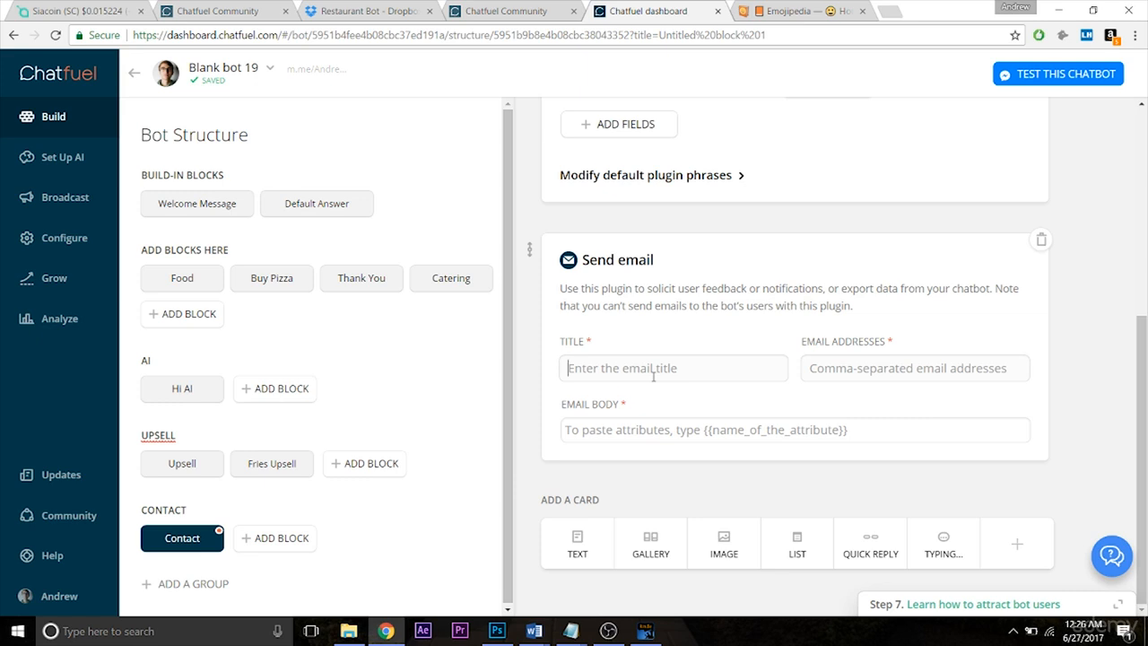
pyautogui.write('New Cat')
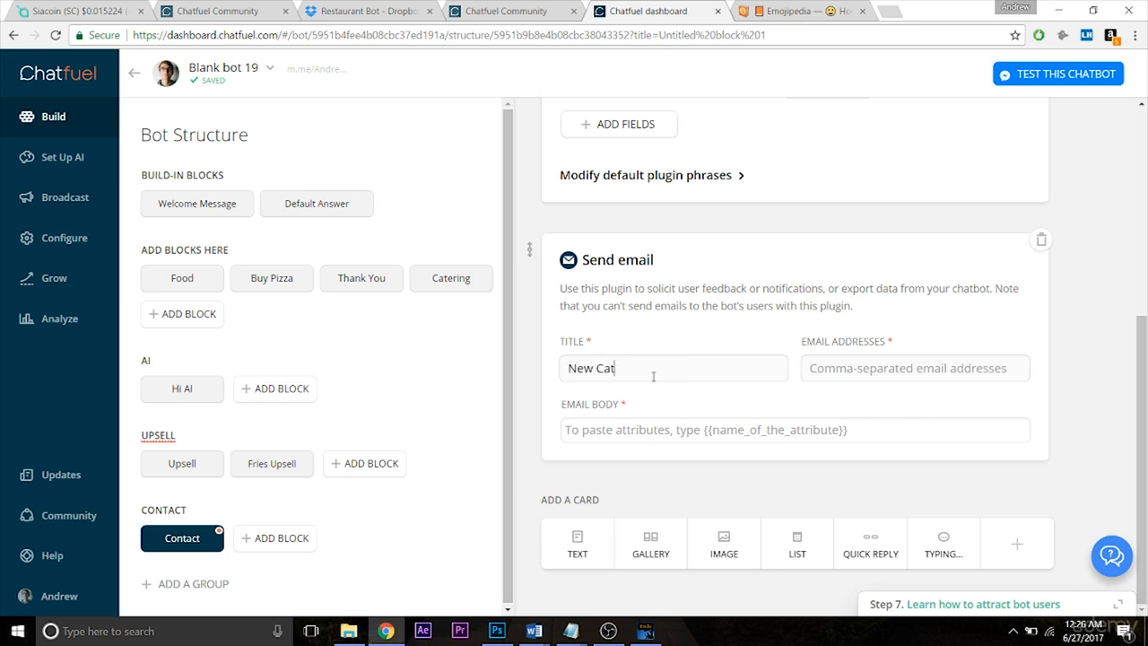
pyautogui.write('ering Inquiry')
pyautogui.click(919, 371)
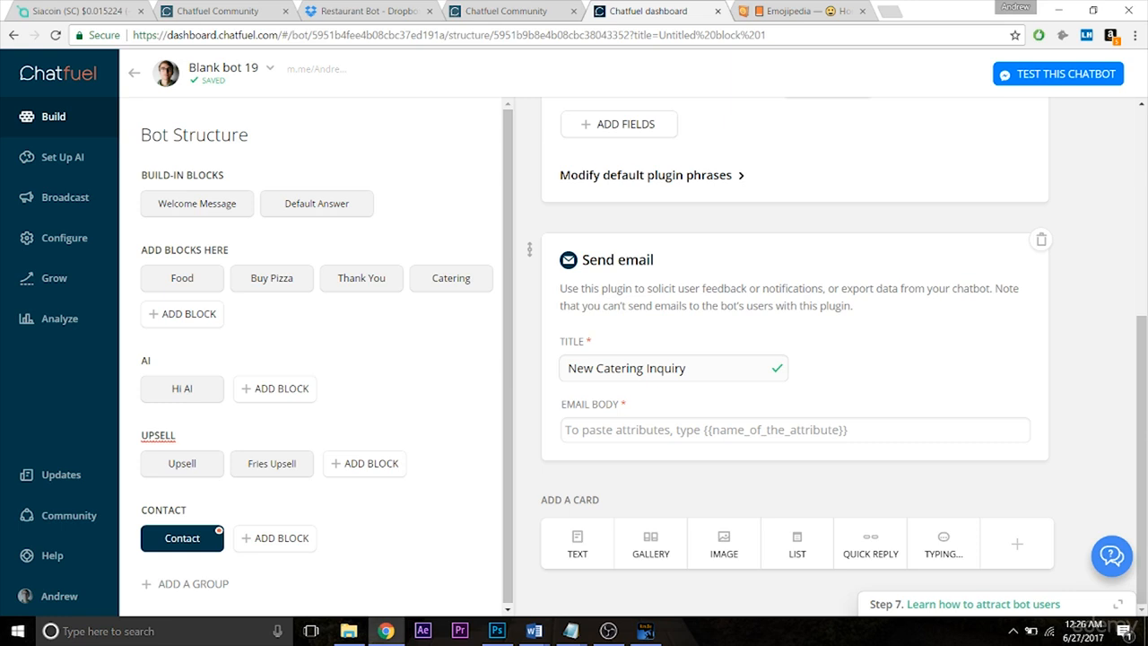
# Start the email body with a "Name:" line containing the {{first name}} and {{last name}} attributes.
pyautogui.click(799, 428)
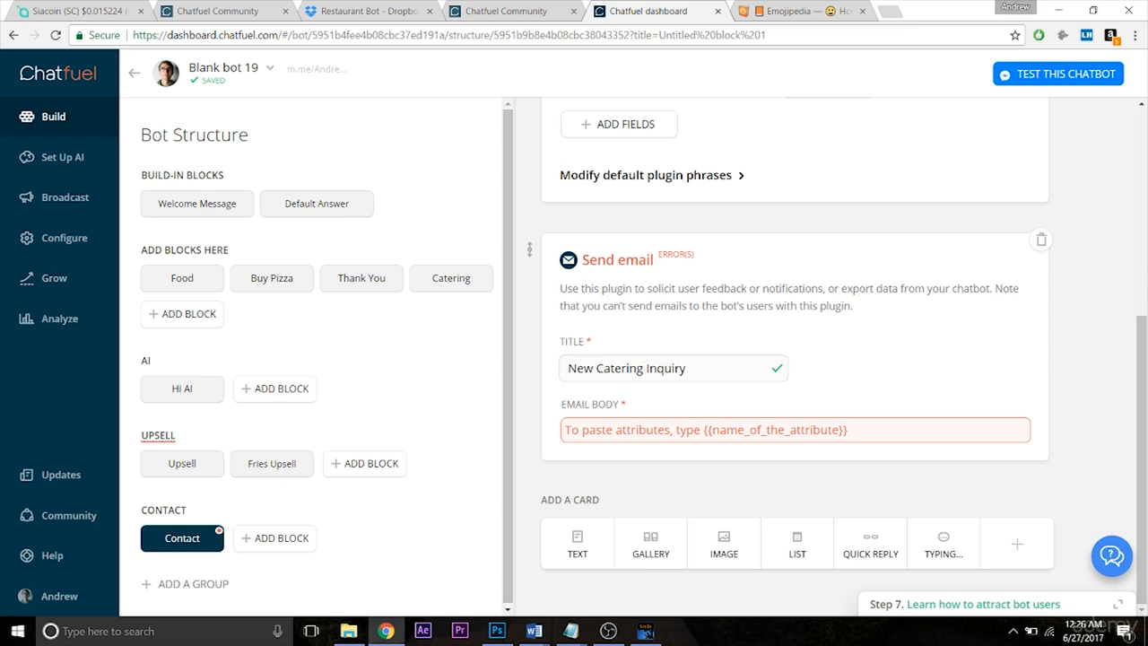
pyautogui.click(795, 430)
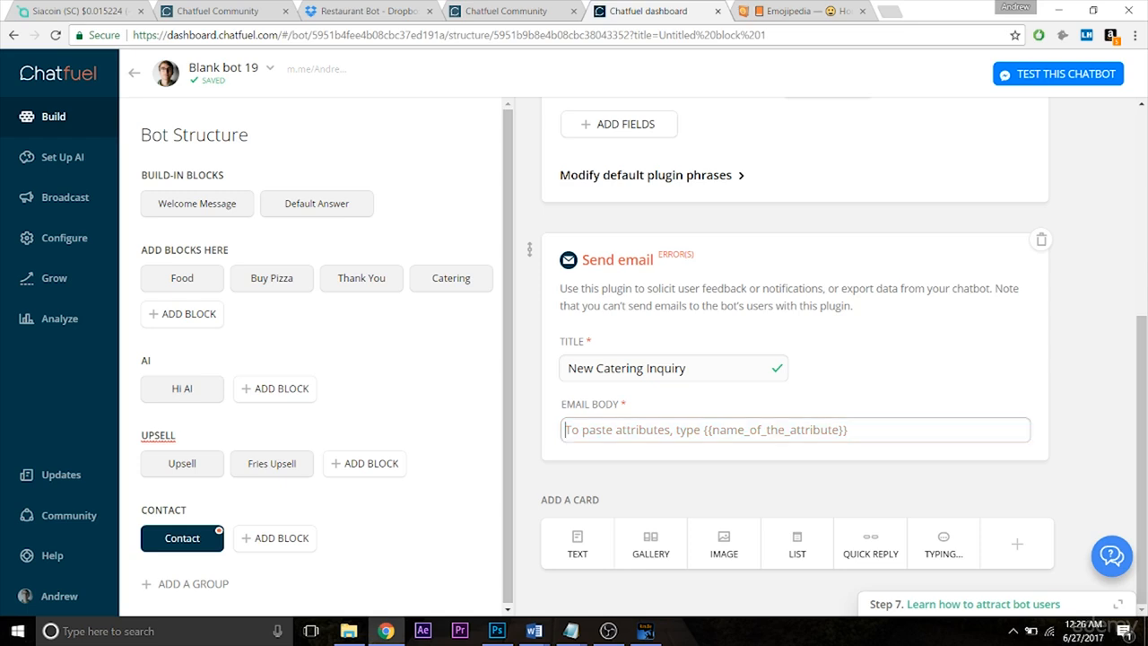
pyautogui.click(794, 483)
pyautogui.click(795, 430)
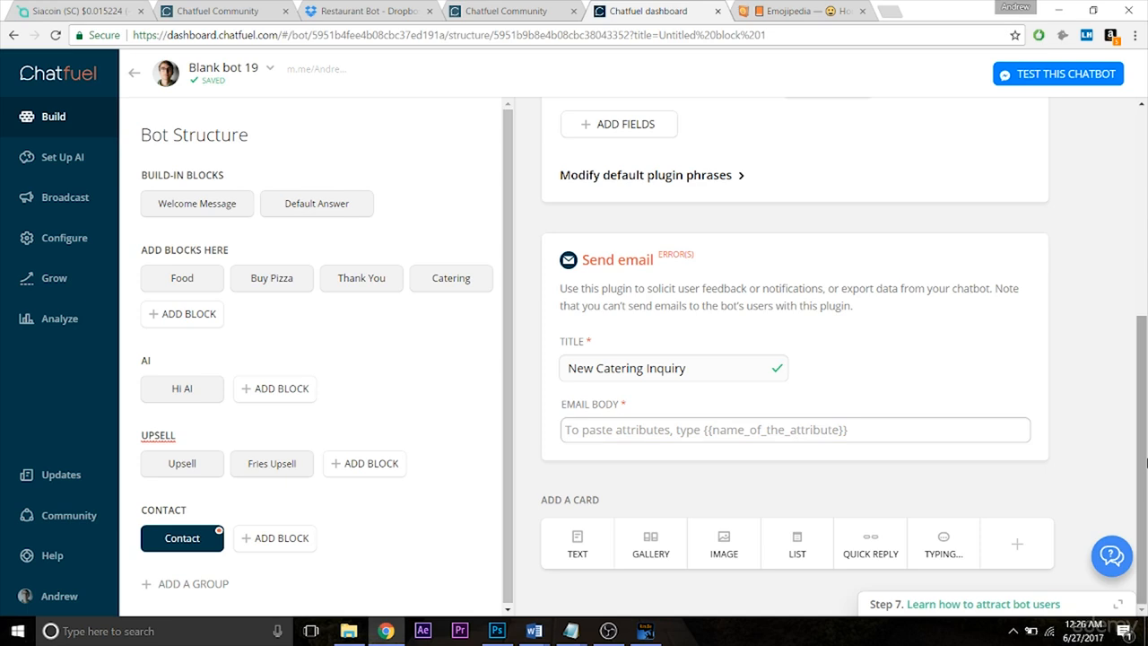
pyautogui.scroll(4, 1145, 263)
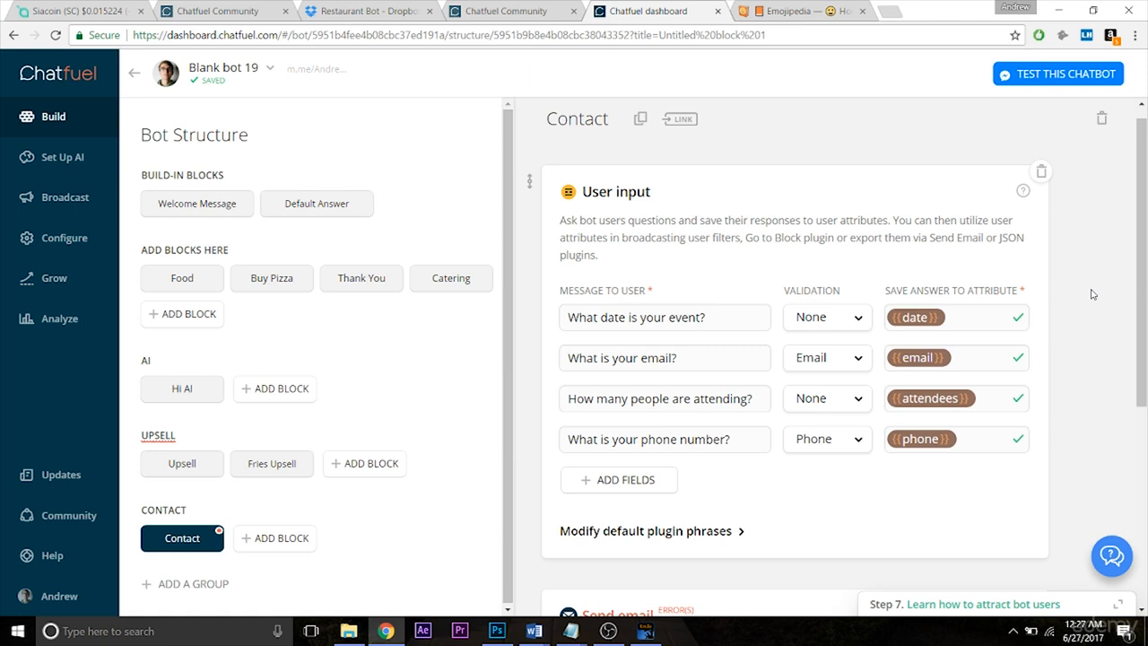
pyautogui.moveTo(1142, 290); pyautogui.dragTo(1144, 517)
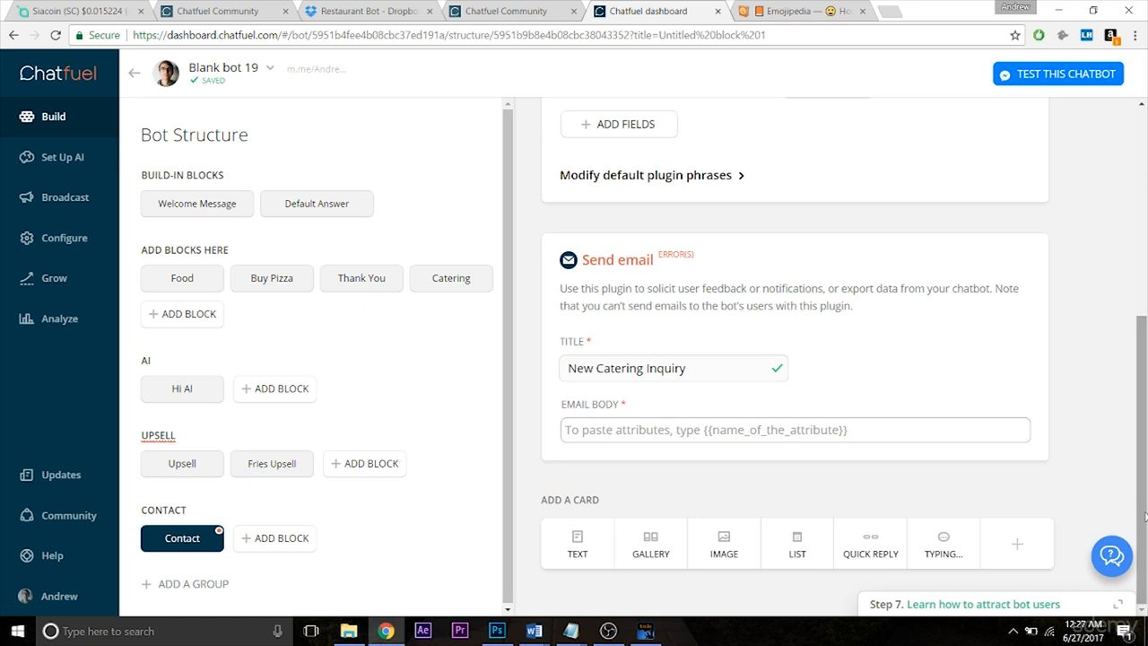
pyautogui.write('Name: {{')
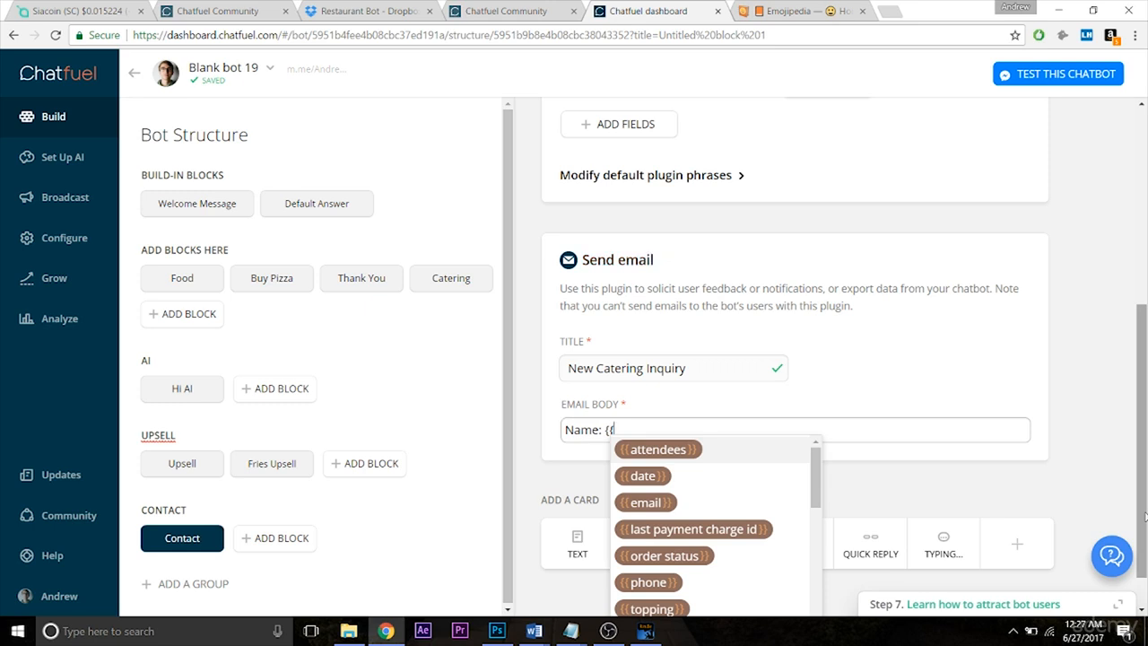
pyautogui.write('first')
pyautogui.press('Return')
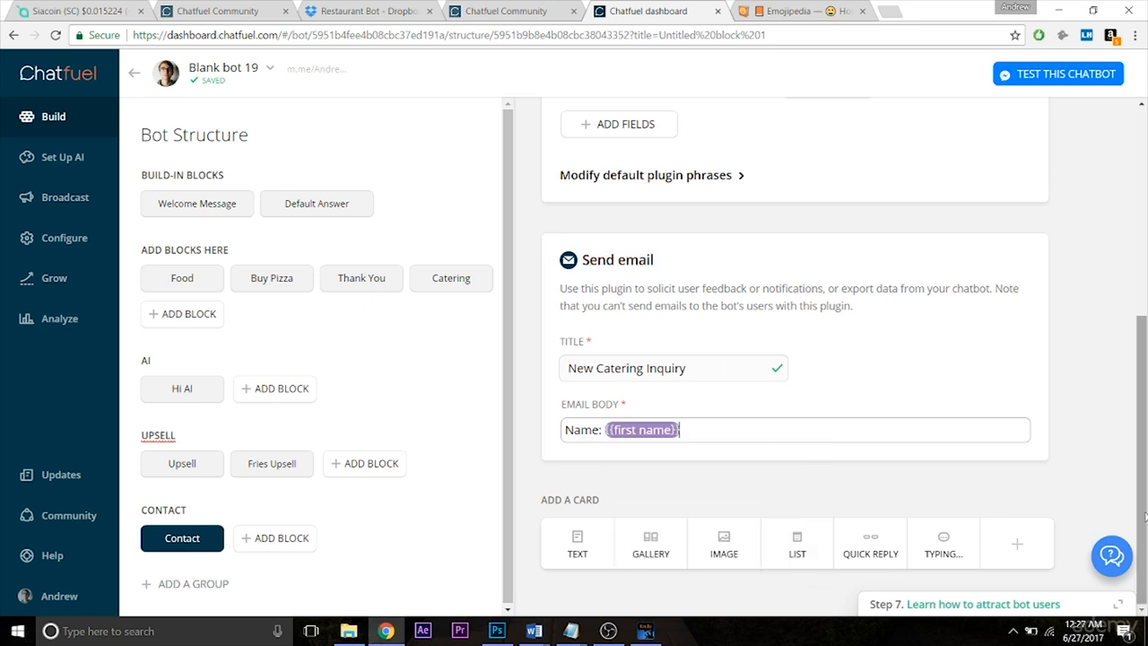
pyautogui.write('{{last na')
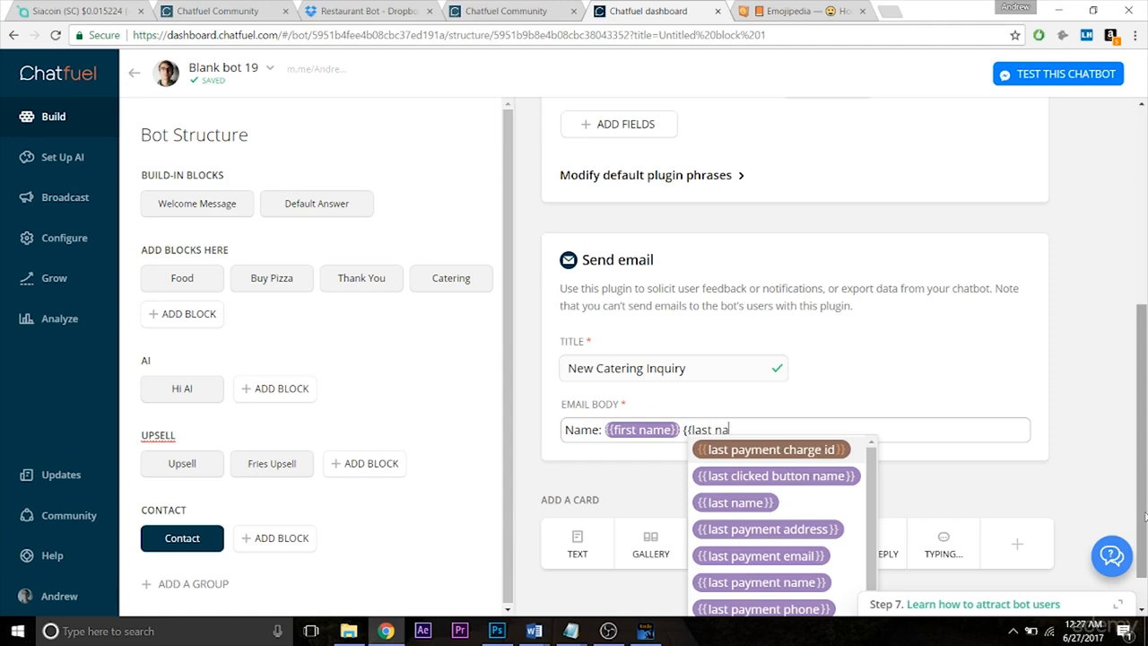
pyautogui.press('Return')
pyautogui.press('Return')
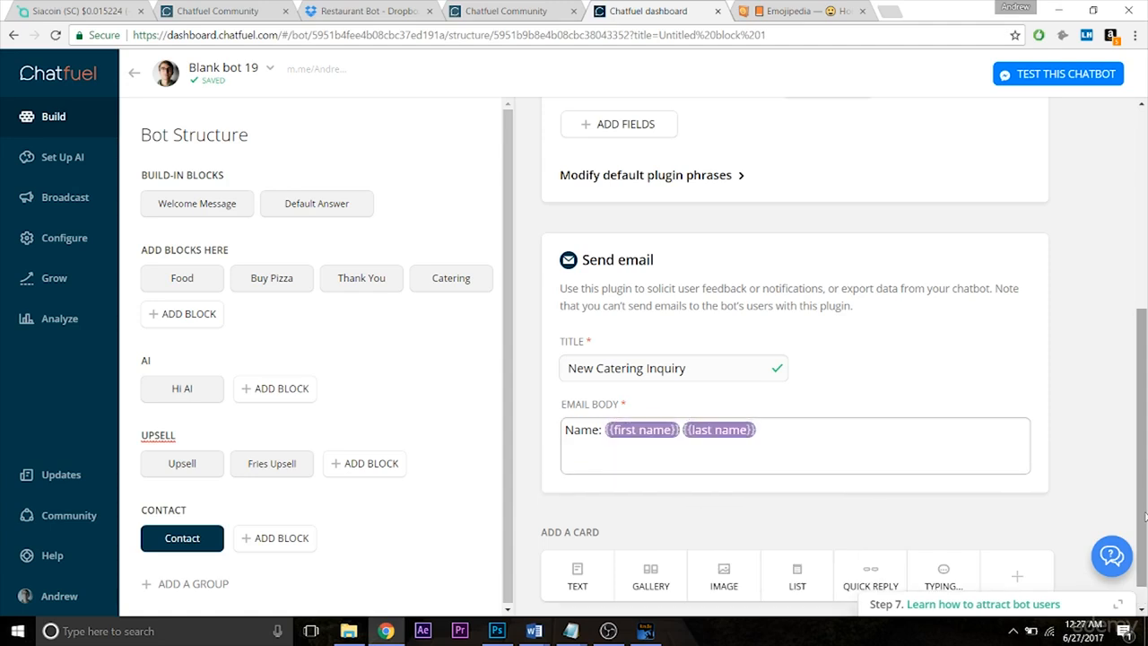
# Add separate "Date:", "Email:", "Attendees:" and "Phone:" label lines below the name line in the email body.
pyautogui.moveTo(1144, 516); pyautogui.dragTo(1140, 472)
pyautogui.scroll(-3, 1144, 383)
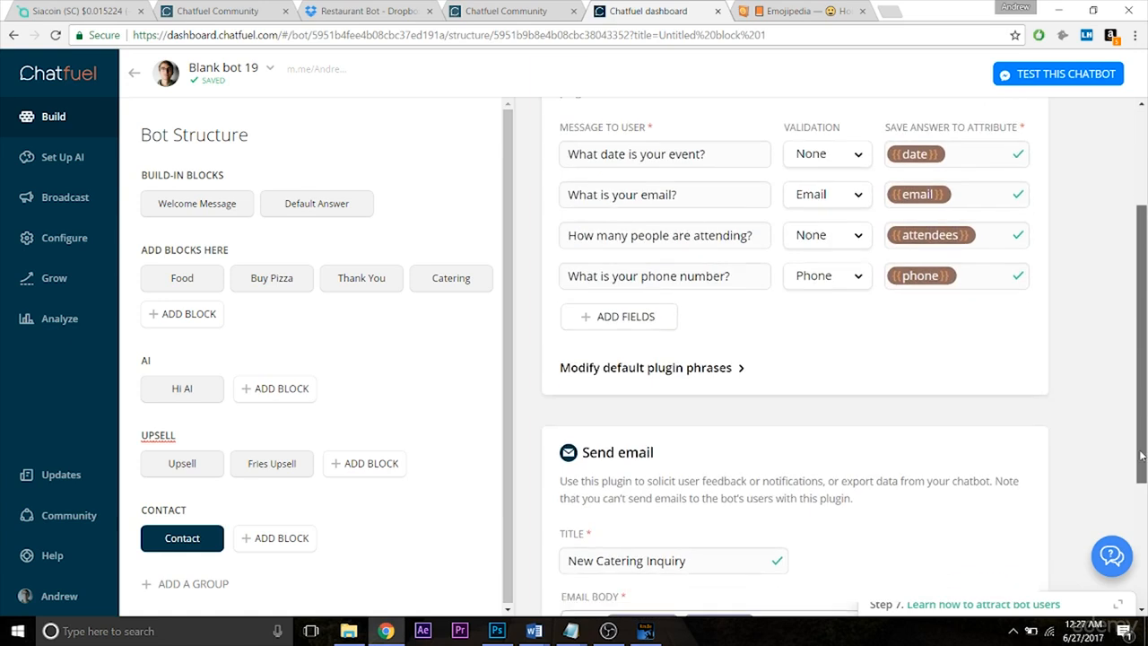
pyautogui.write('Date:')
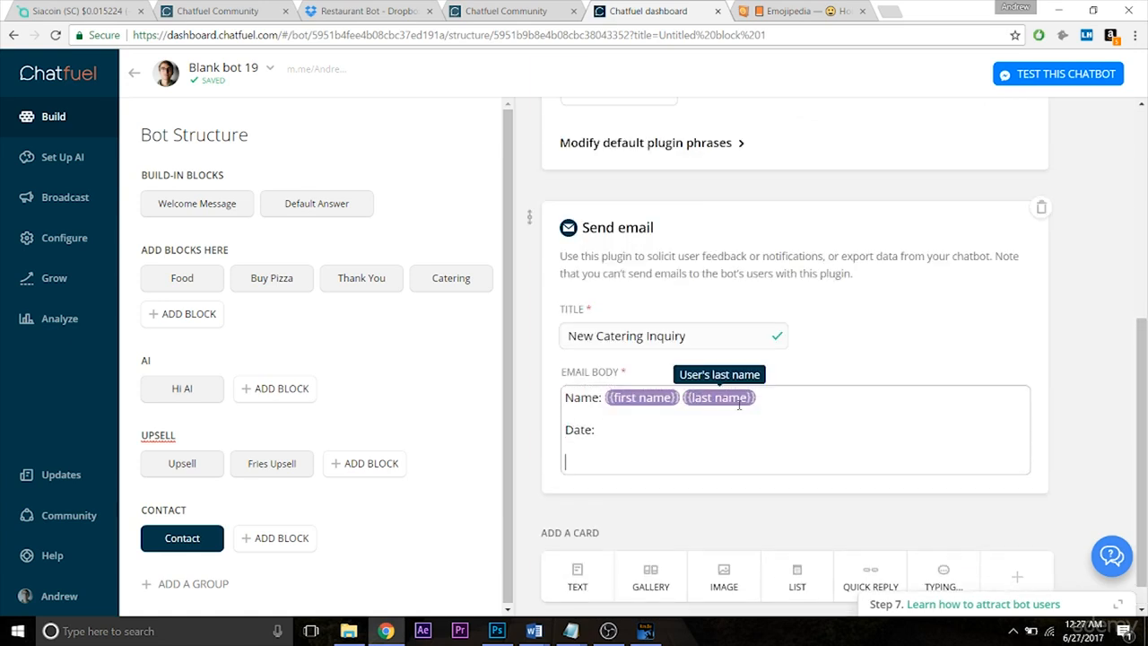
pyautogui.scroll(3, 1145, 281)
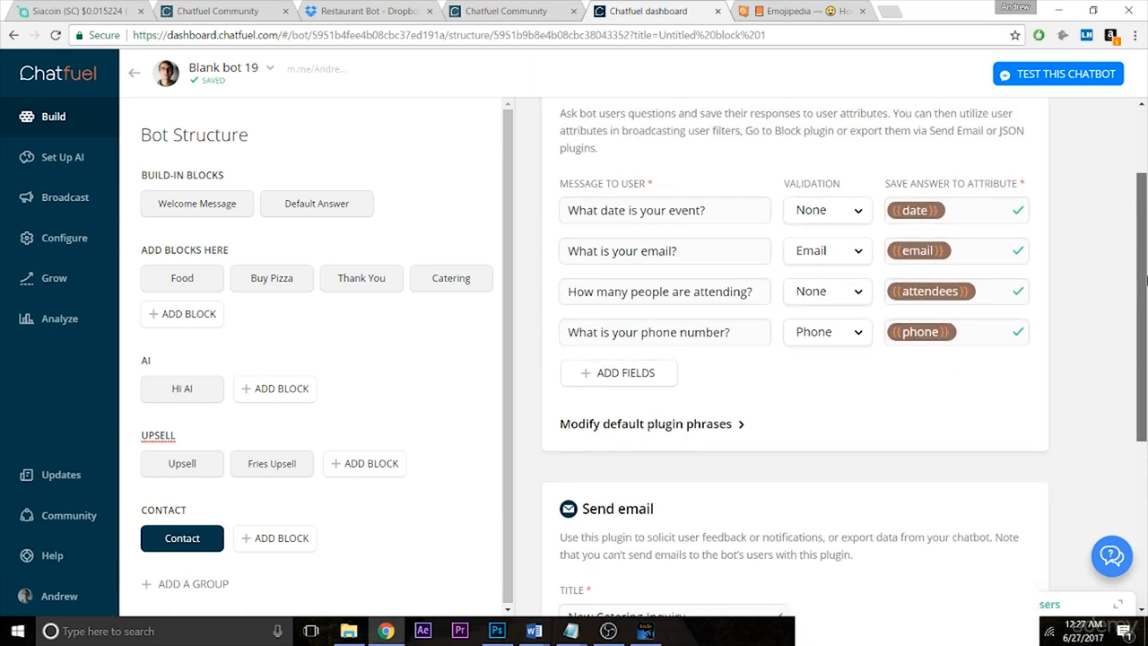
pyautogui.scroll(-3, 1144, 281)
pyautogui.press('Return')
pyautogui.write('Em')
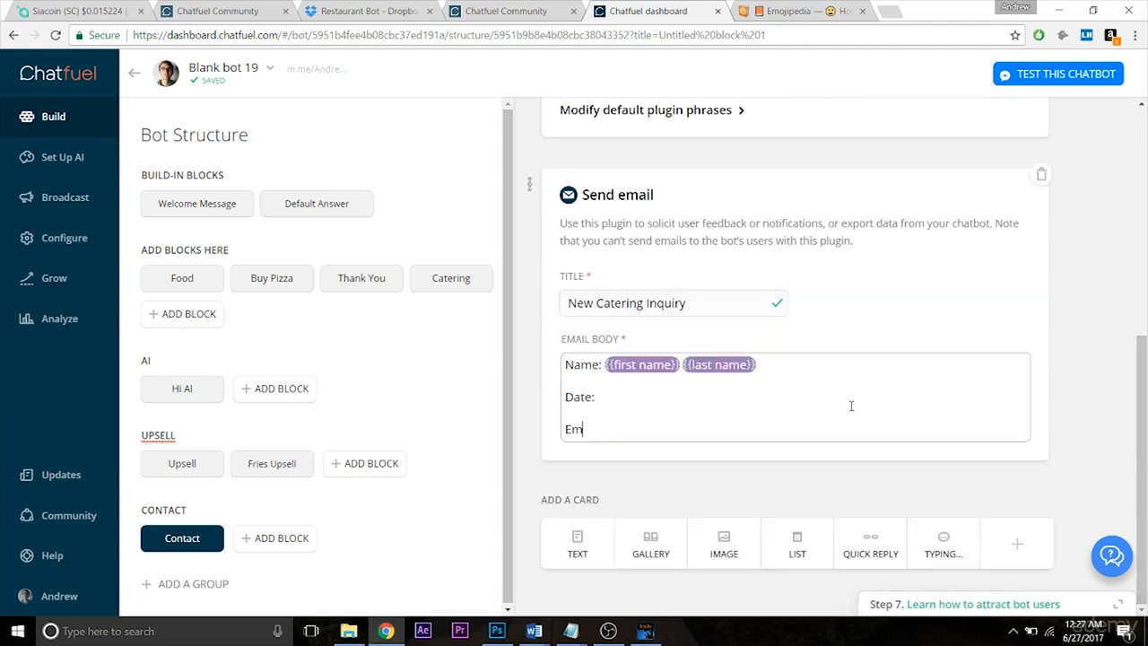
pyautogui.write('ail:')
pyautogui.press('Return')
pyautogui.write('Attendees:')
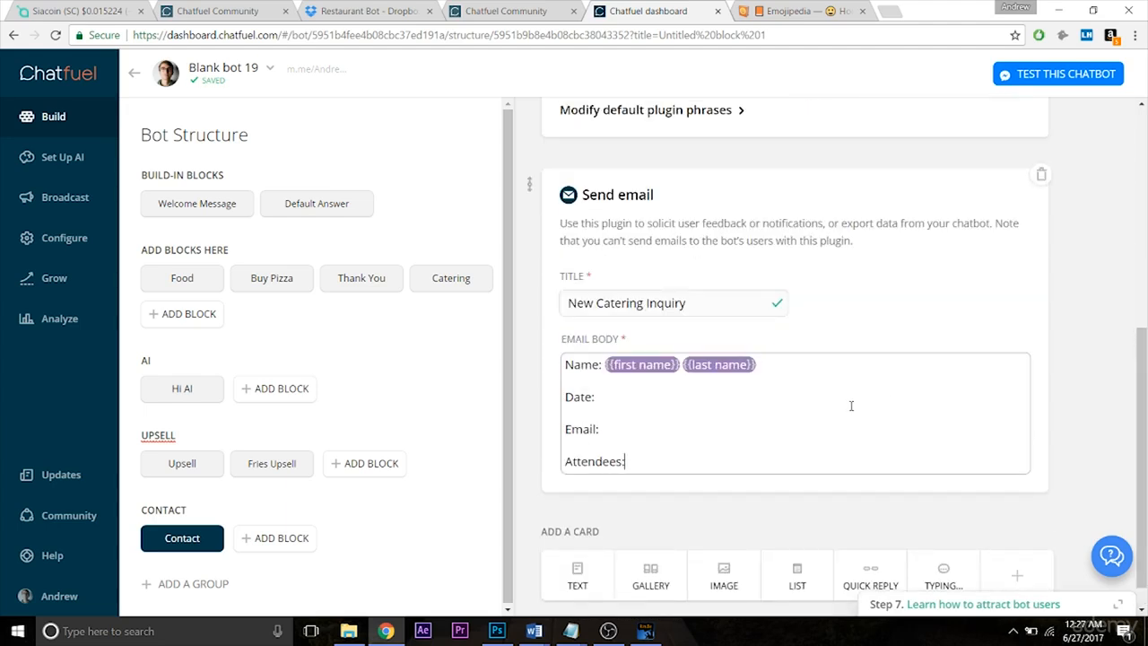
pyautogui.press('Return')
pyautogui.write('Phone:')
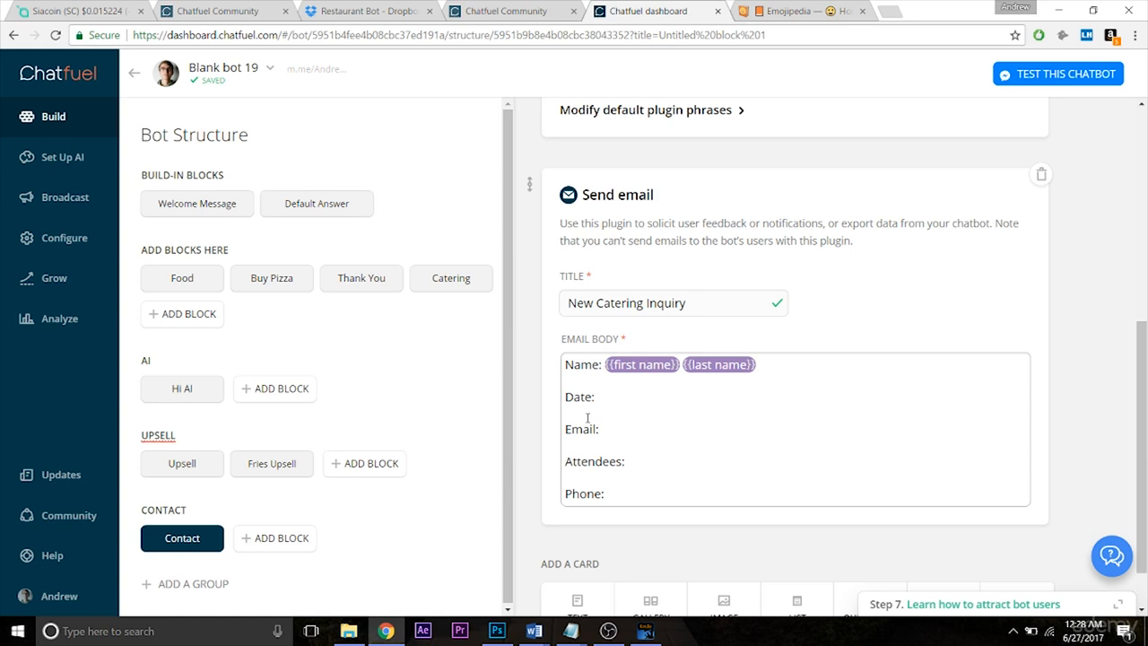
# Insert the {{date}} attribute after "Date:" and the {{email}} attribute after "Email:" in the email body.
pyautogui.click(611, 400)
pyautogui.scroll(4, 986, 386)
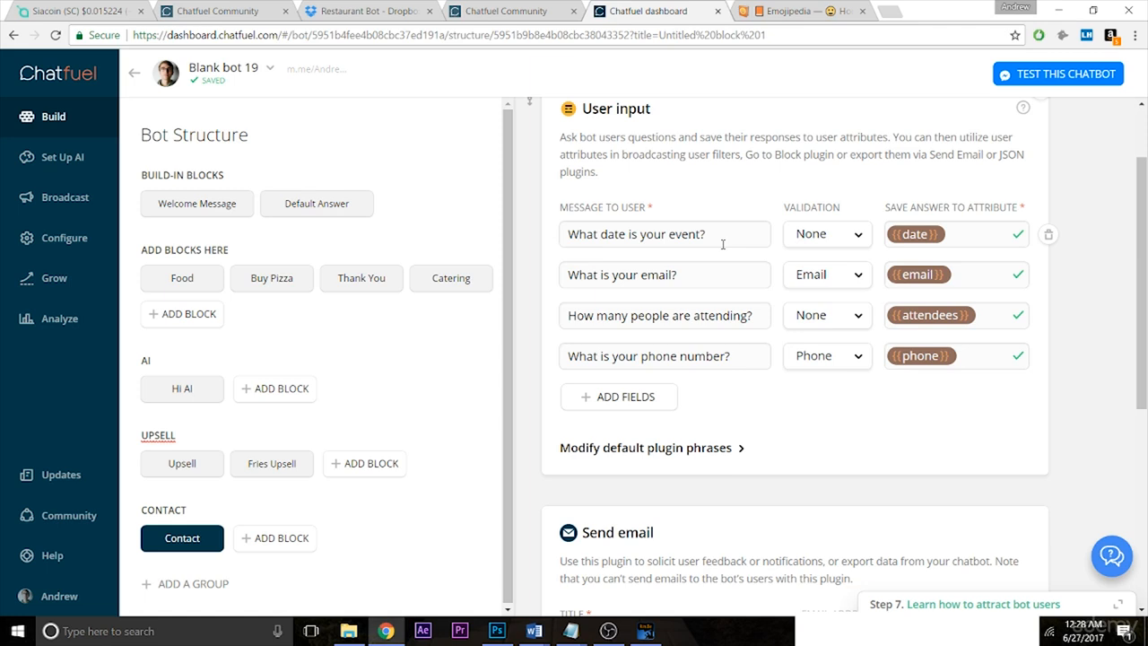
pyautogui.scroll(-5, 722, 244)
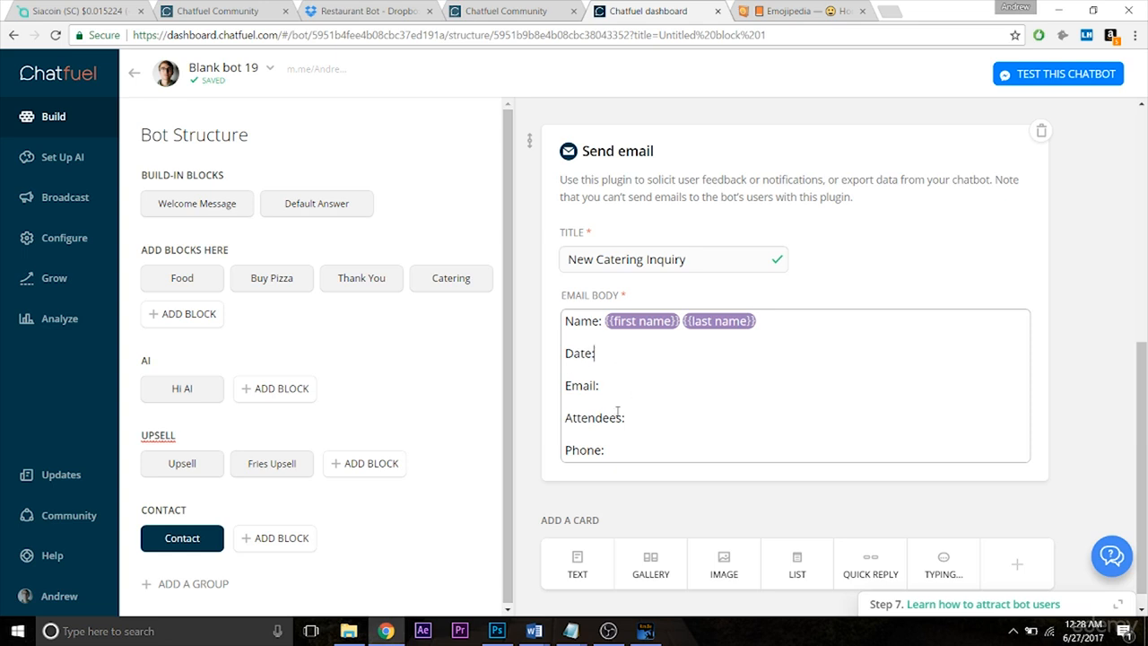
pyautogui.write('{{date')
pyautogui.press('Return')
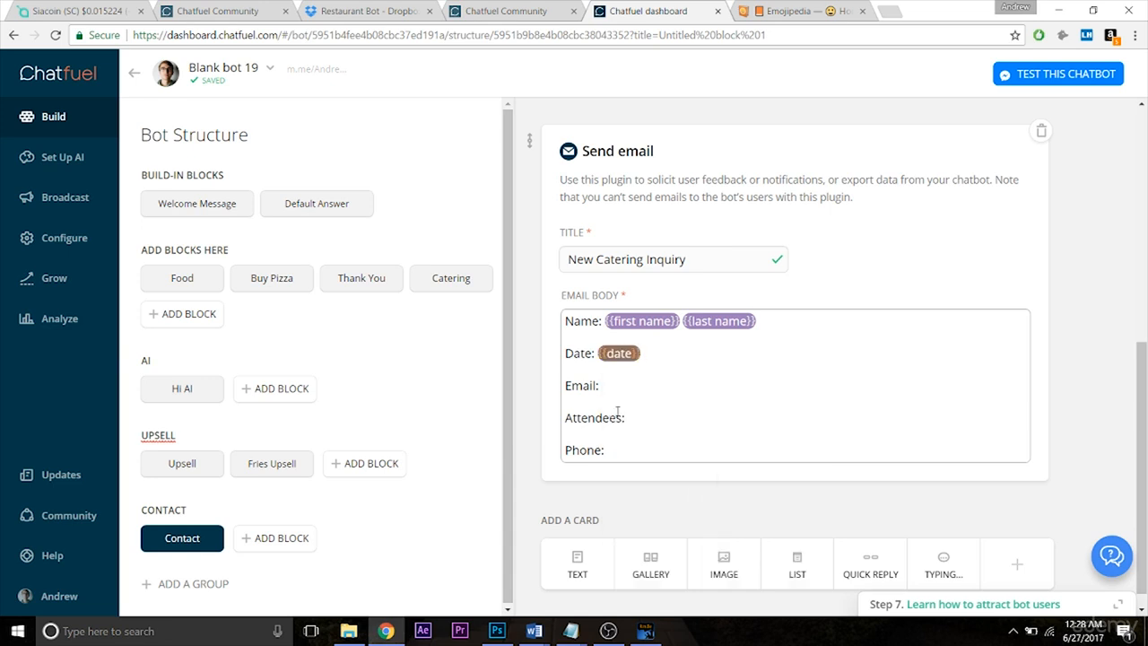
pyautogui.click(645, 385)
pyautogui.write('{{emai')
pyautogui.press('Return')
# Insert the {{attendees}} attribute after "Attendees:" and the {{phone}} attribute after "Phone:" in the email body.
pyautogui.click(699, 427)
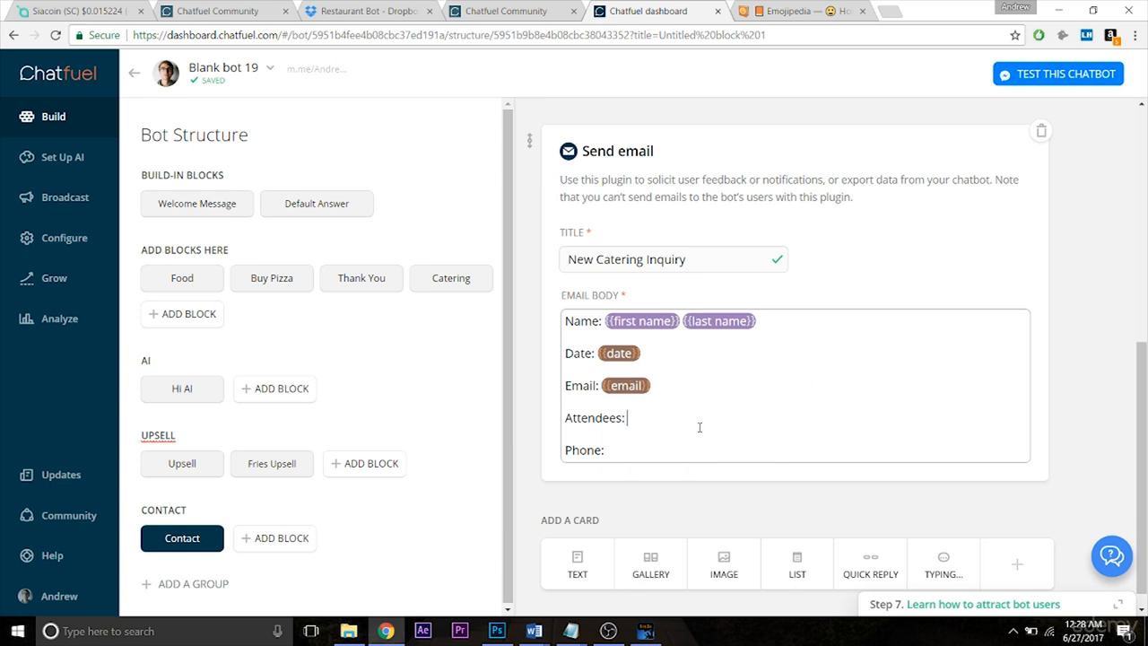
pyautogui.write('{{att')
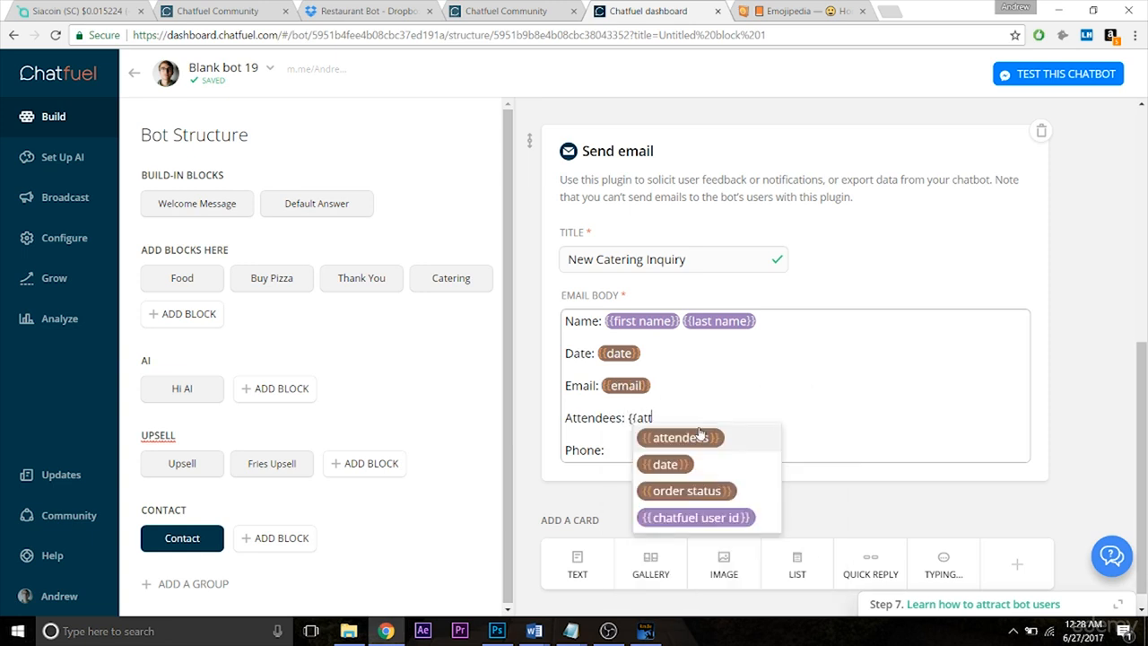
pyautogui.press('Return')
pyautogui.write('{{phone')
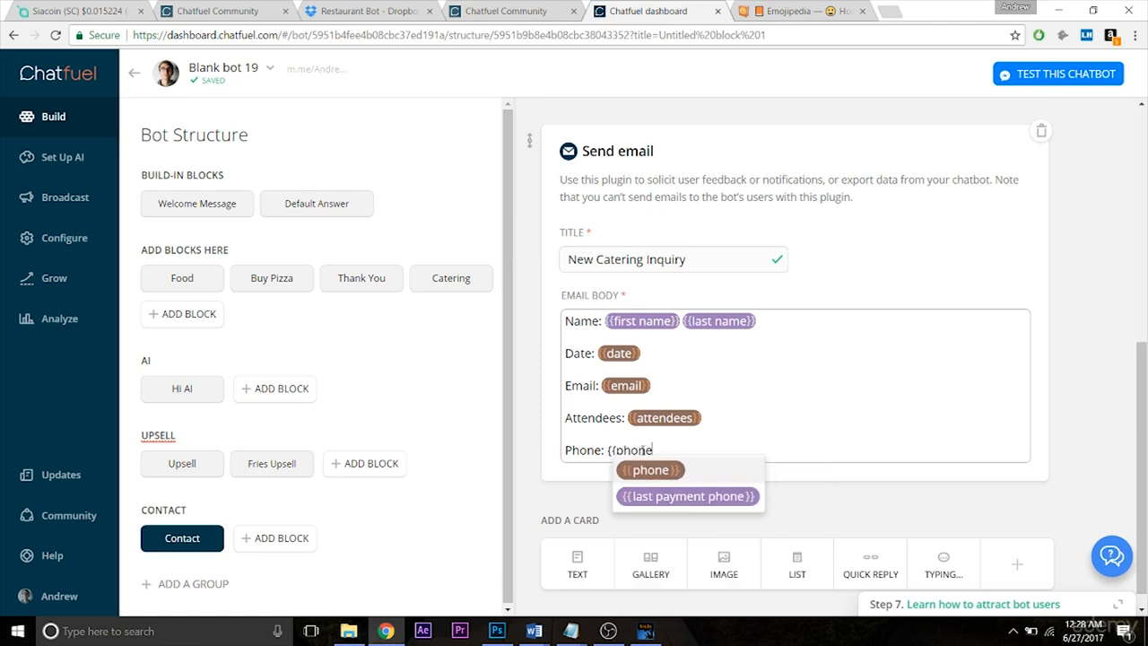
pyautogui.press('Return')
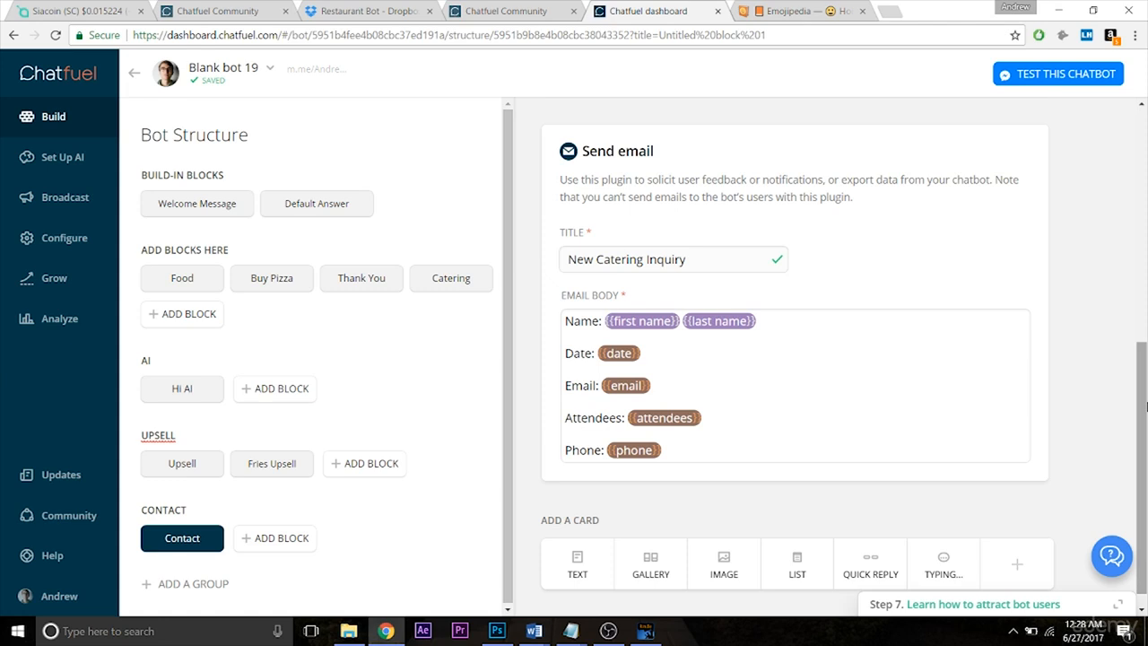
# Check the quick replies in the Welcome Message block, then review the user input questions in the Contact block.
pyautogui.moveTo(1146, 409); pyautogui.dragTo(1146, 186)
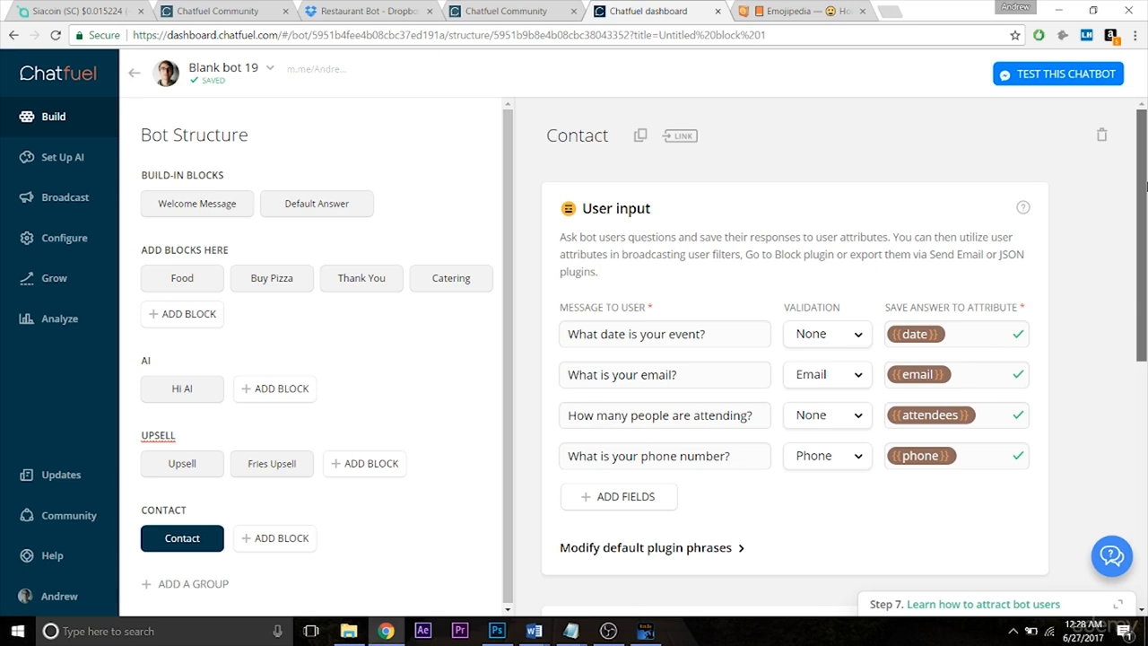
pyautogui.click(225, 204)
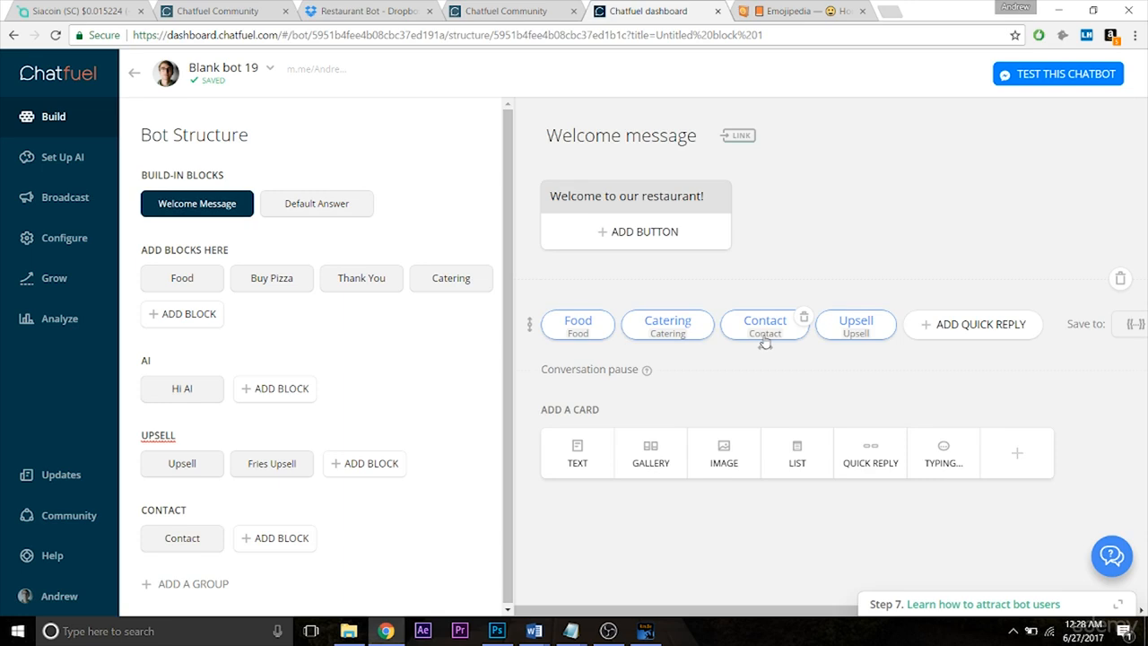
pyautogui.click(194, 545)
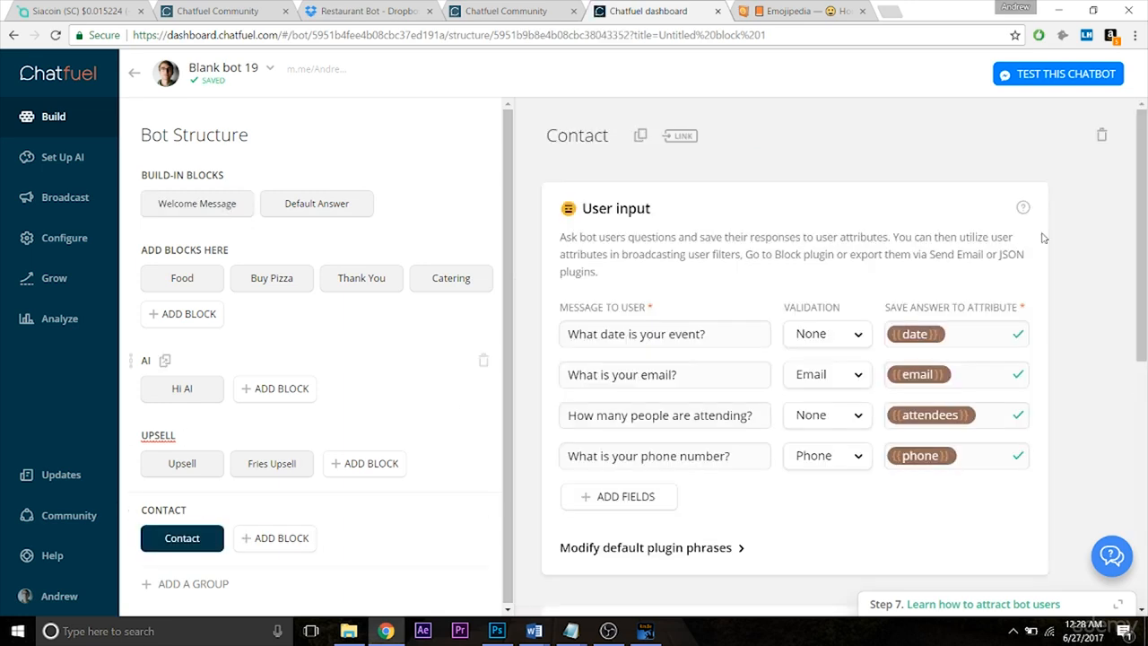
pyautogui.scroll(-1, 633, 214)
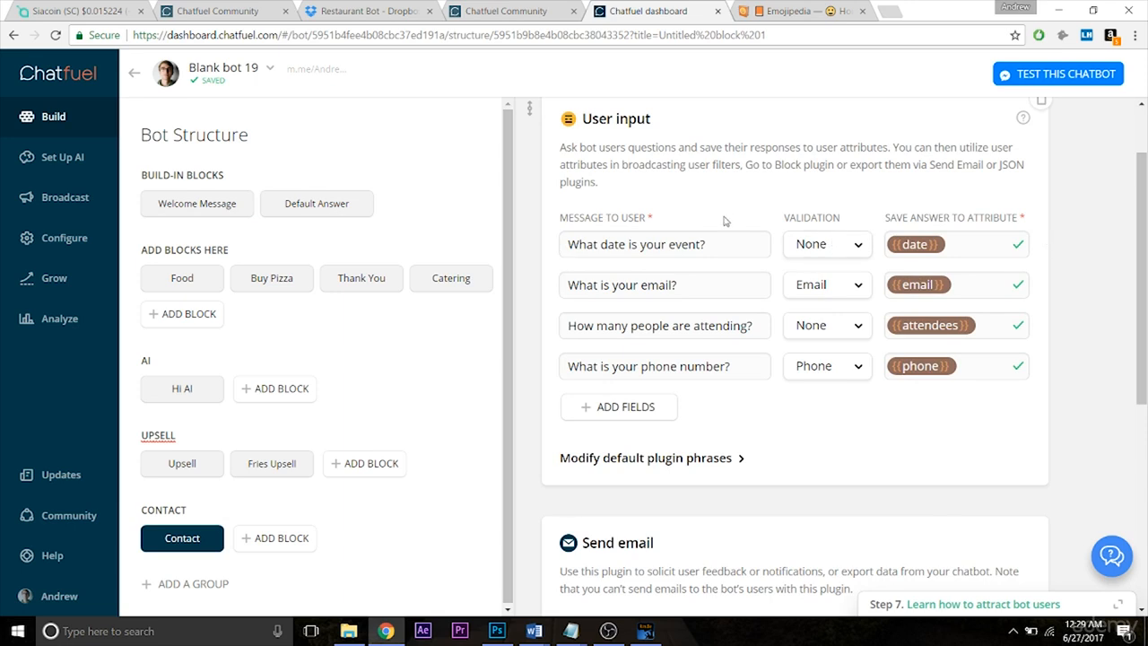
# Add an empty text card below the Send email card in the Contact block.
pyautogui.moveTo(1145, 321); pyautogui.dragTo(1145, 487)
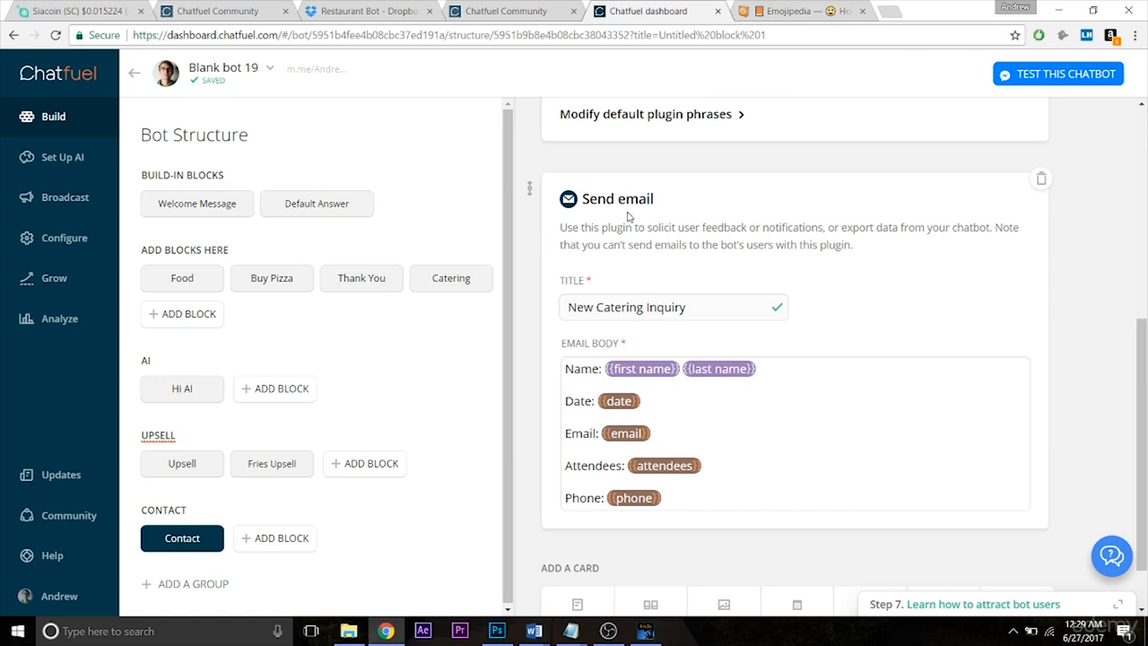
pyautogui.moveTo(1145, 361); pyautogui.dragTo(1145, 394)
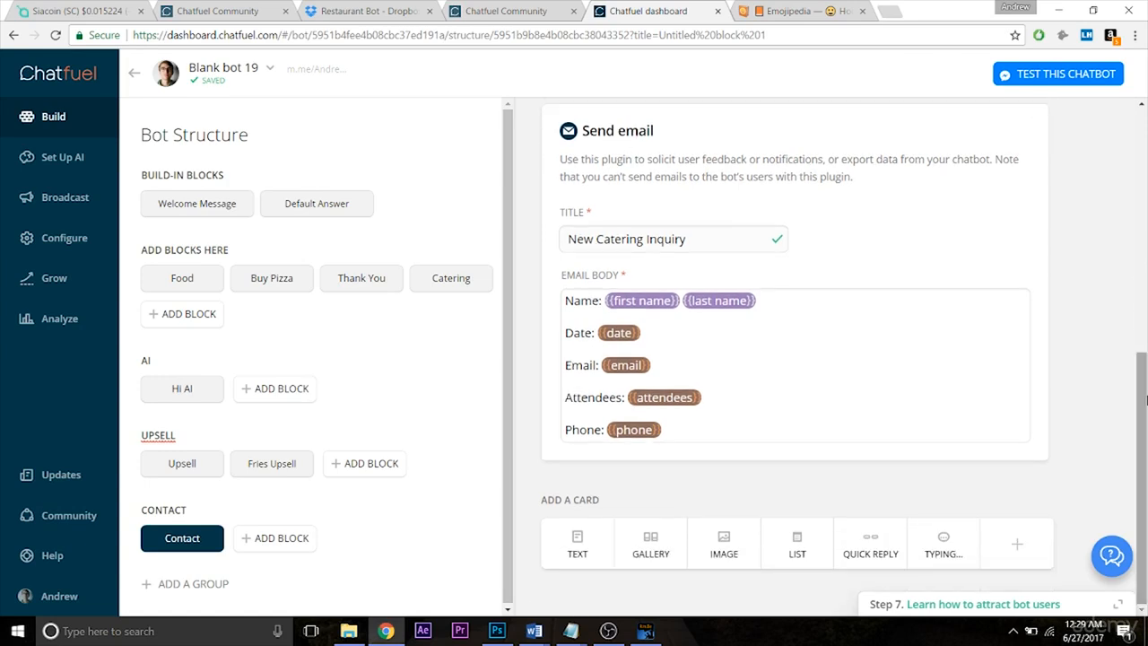
pyautogui.click(592, 555)
pyautogui.moveTo(1144, 414); pyautogui.dragTo(1147, 490)
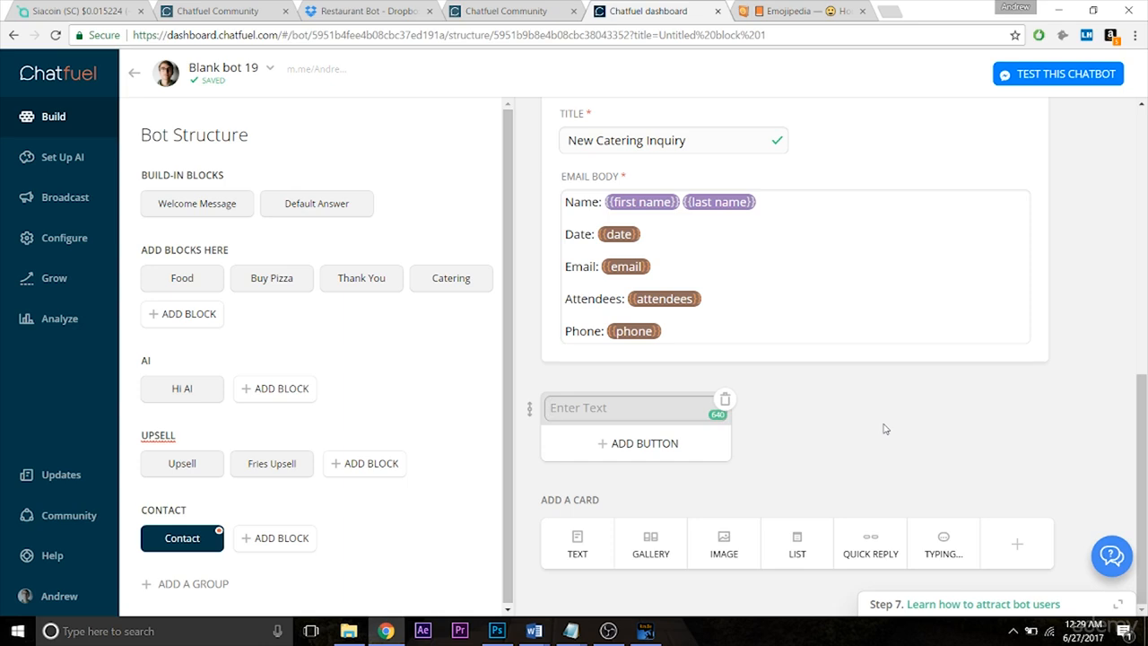
# Write "Thanks for your inquiry! We'll be in touch soon, {{first name}}." in the new text card, using the first name attribute.
pyautogui.write('Thanks for your inquiry')
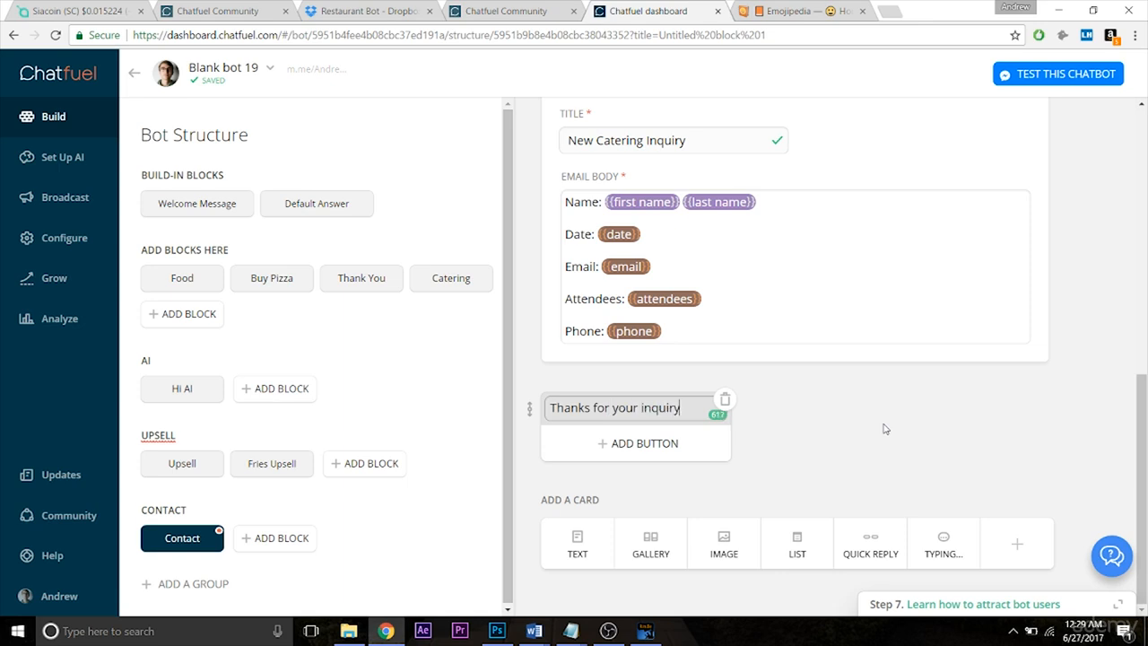
pyautogui.write("! We'll be in touc")
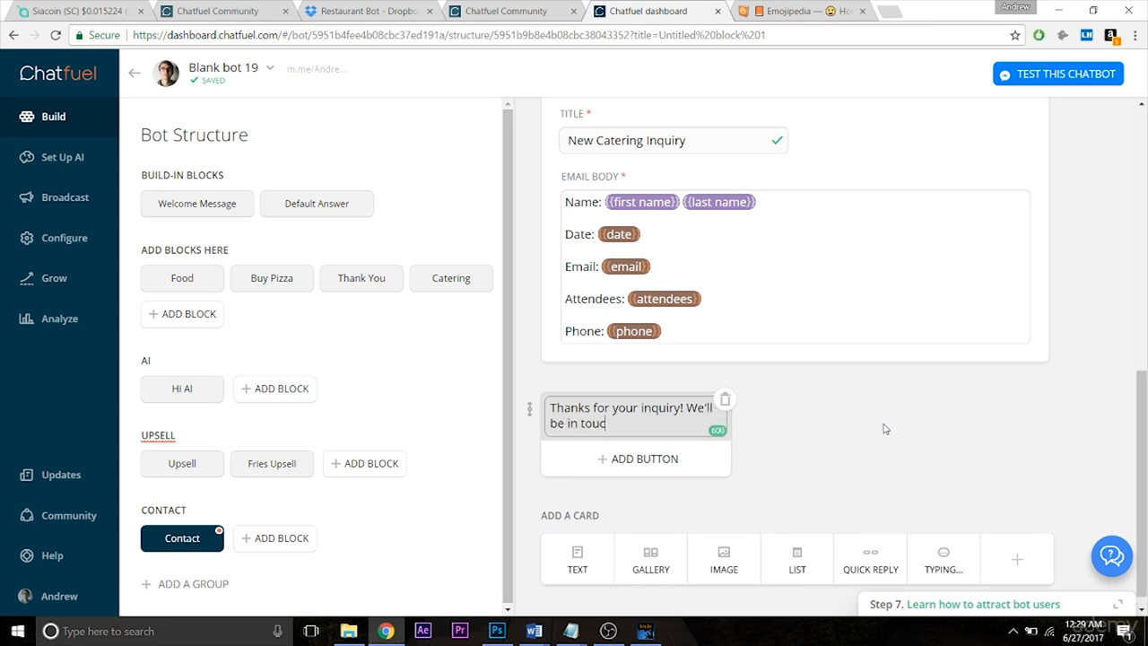
pyautogui.write('h soon, {{first')
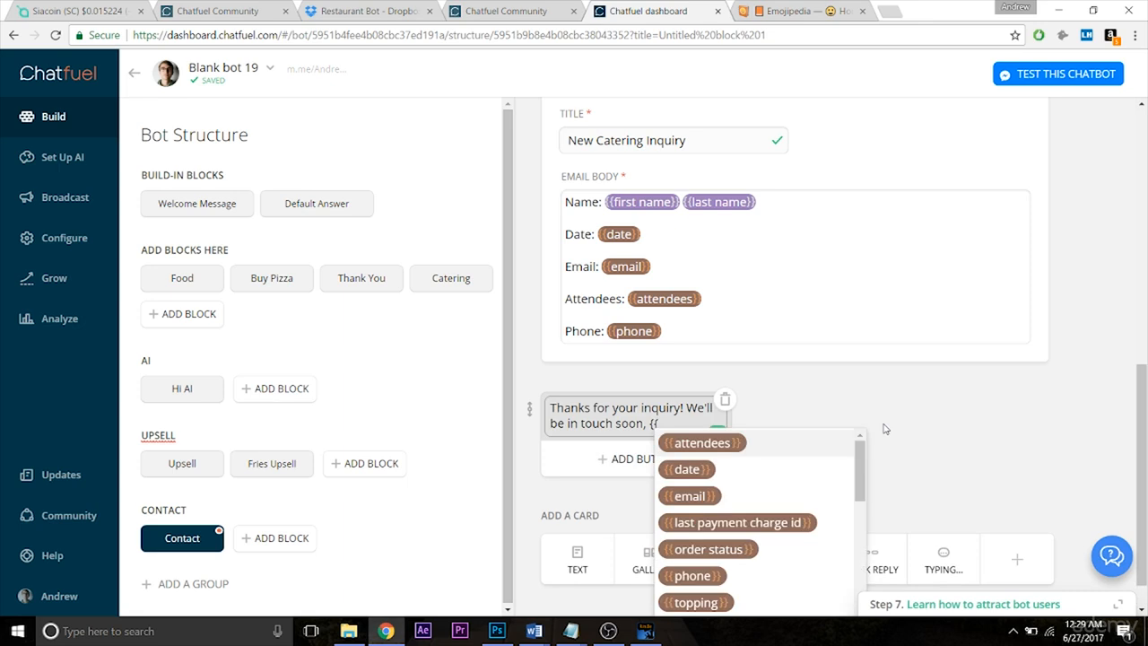
pyautogui.press('Return')
pyautogui.write('.')
pyautogui.click(1003, 425)
pyautogui.scroll(-1, 1145, 439)
pyautogui.moveTo(1144, 478); pyautogui.dragTo(1145, 134)
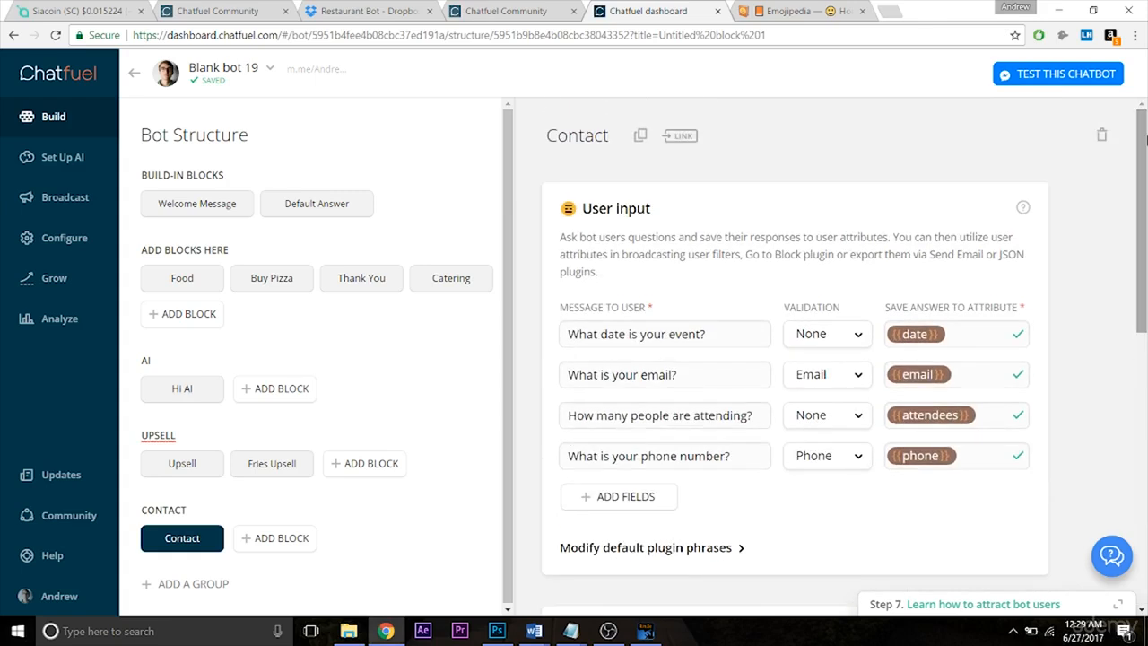